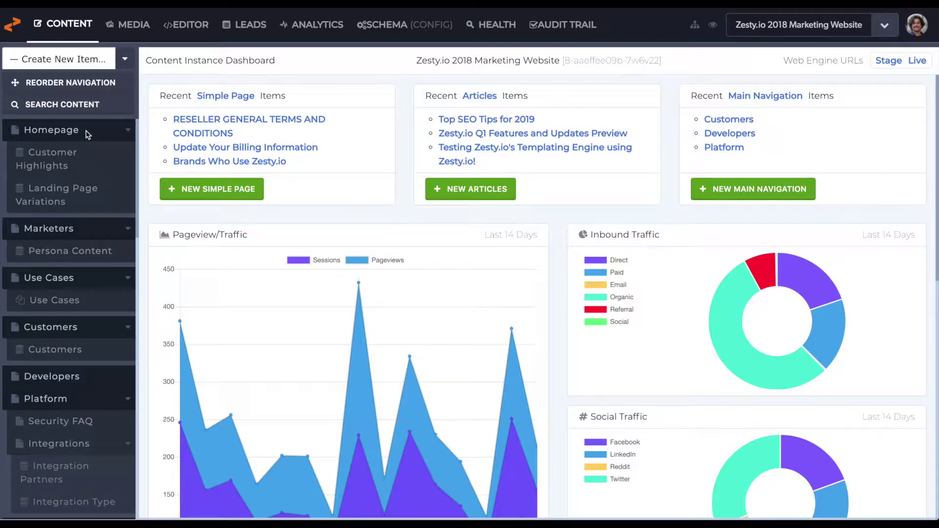
Collapse the Marketers, Use Cases, Customers, Platform and Mindshare sections in the content navigation.
click(129, 231)
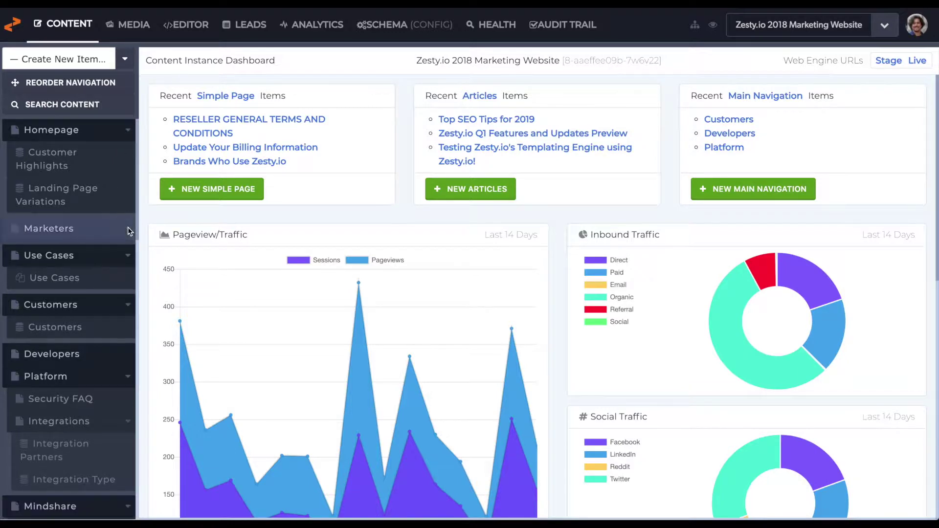
click(131, 255)
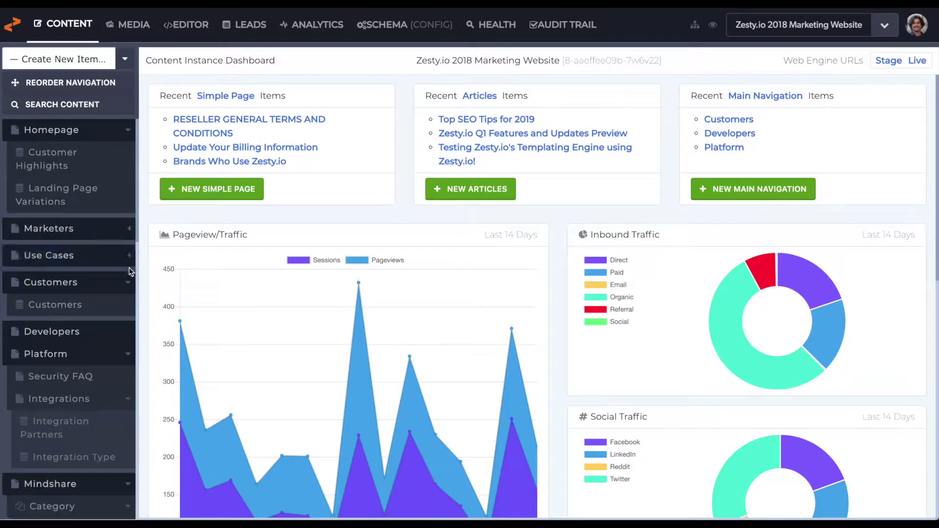
click(129, 282)
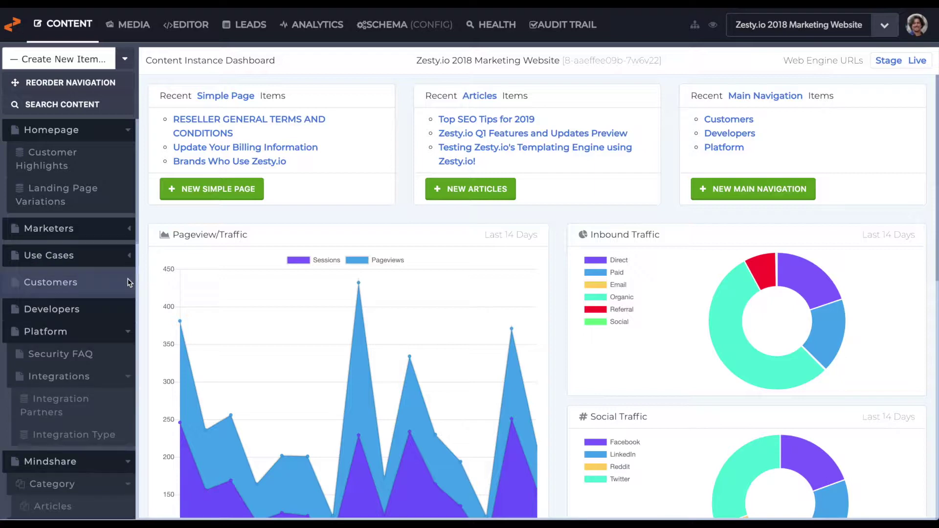
click(129, 333)
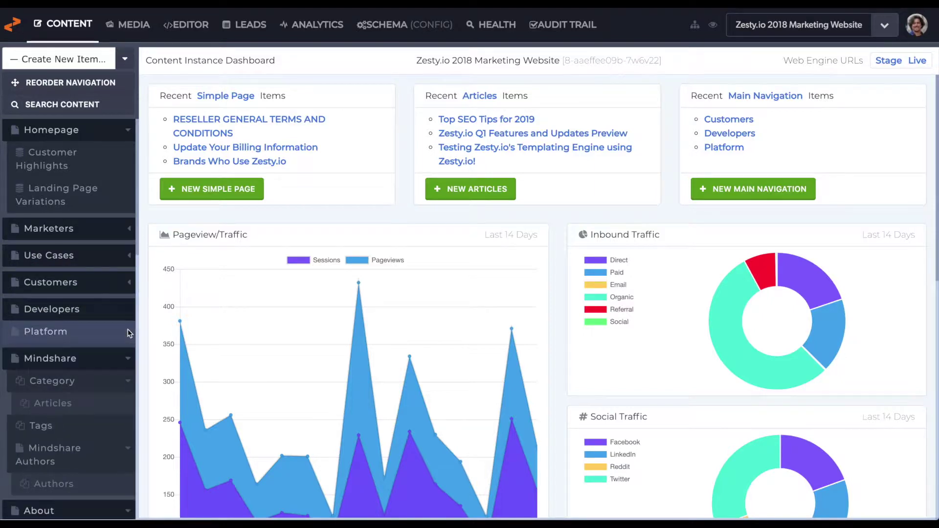
click(128, 358)
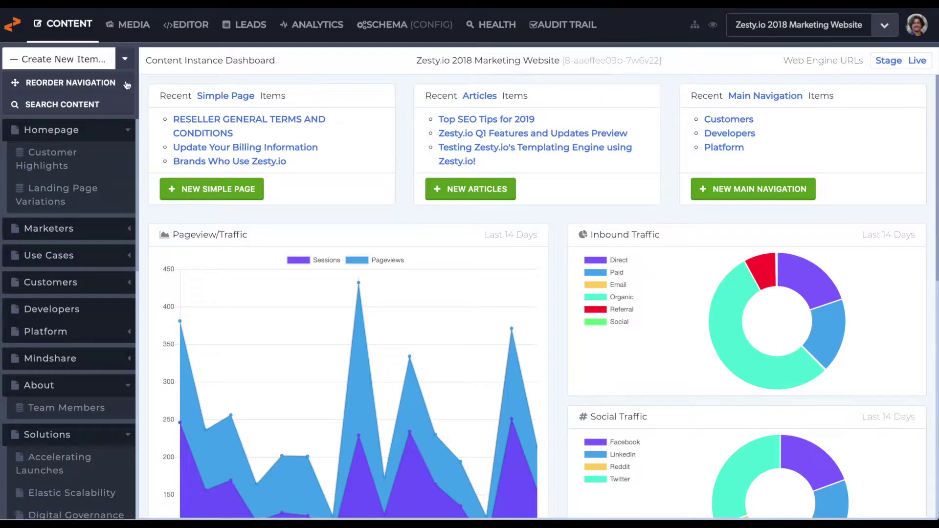
Look through the available content types and start a new Articles item.
click(112, 66)
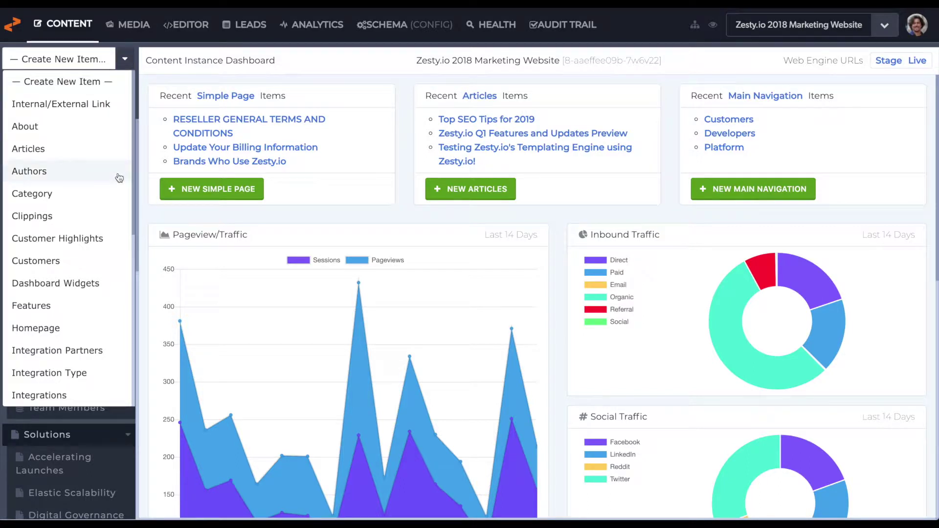
scroll(119, 178, down, 8)
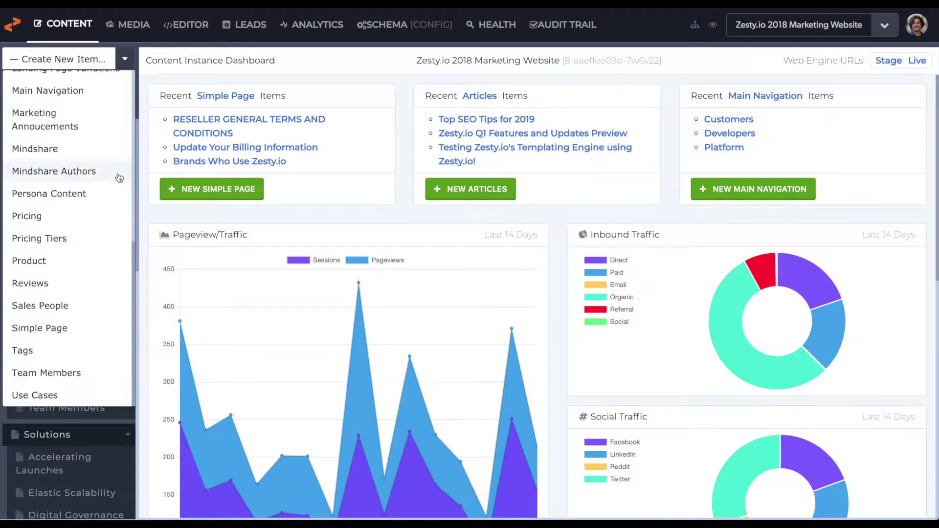
scroll(119, 178, up, 8)
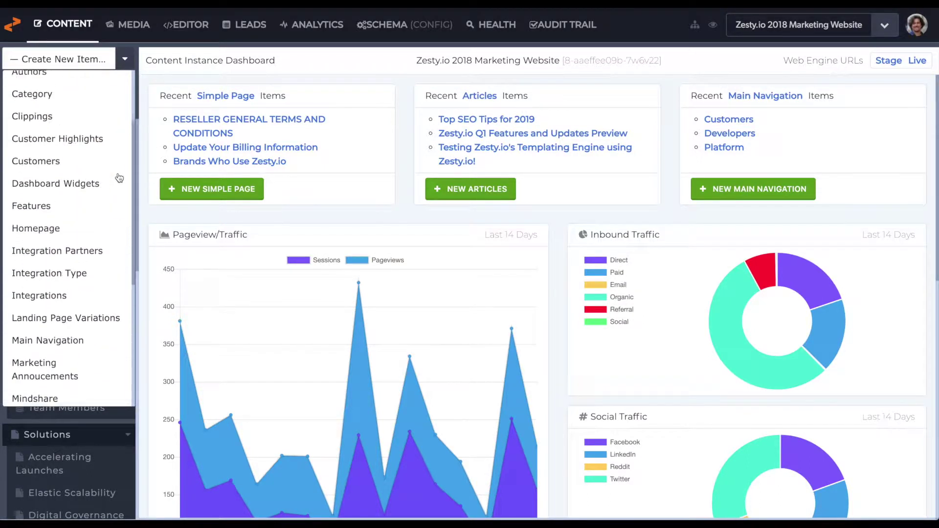
scroll(119, 178, up, 2)
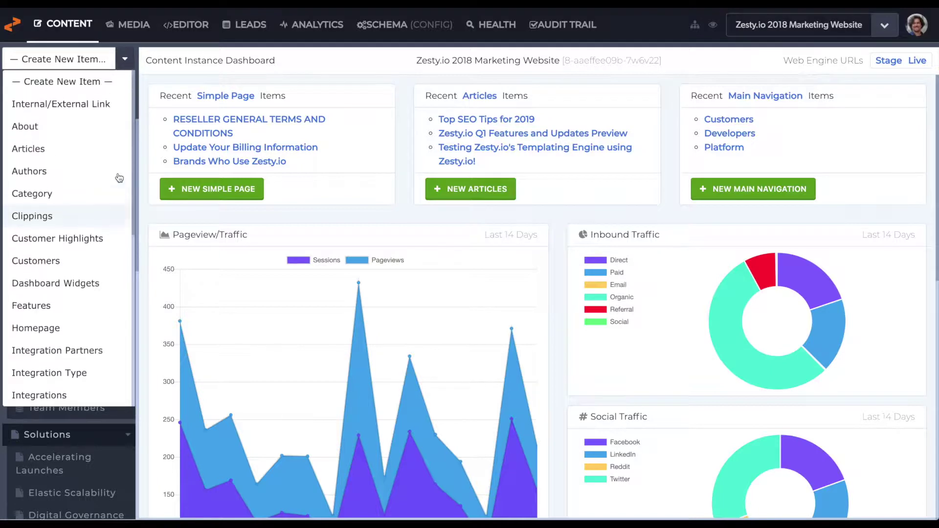
click(57, 154)
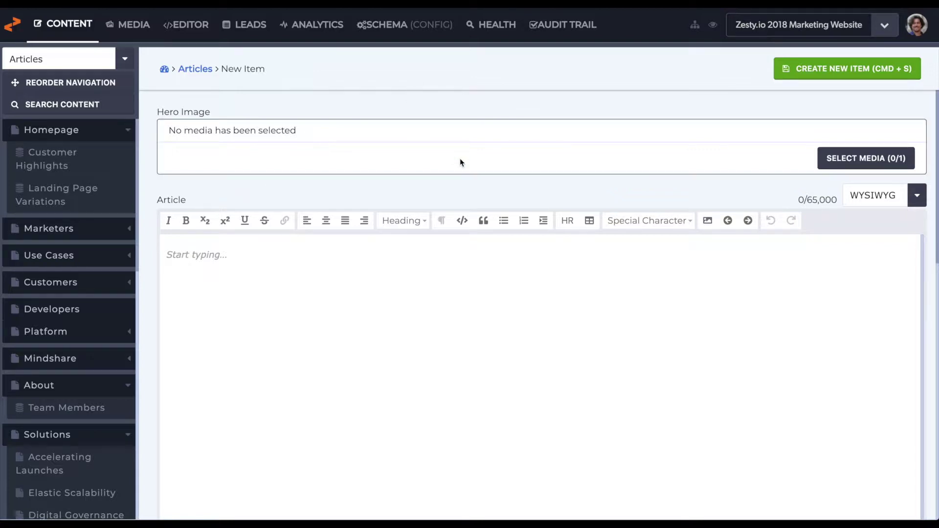
Look over the new item's fields and set the article's title to "new article".
scroll(460, 161, down, 8)
scroll(459, 163, down, 5)
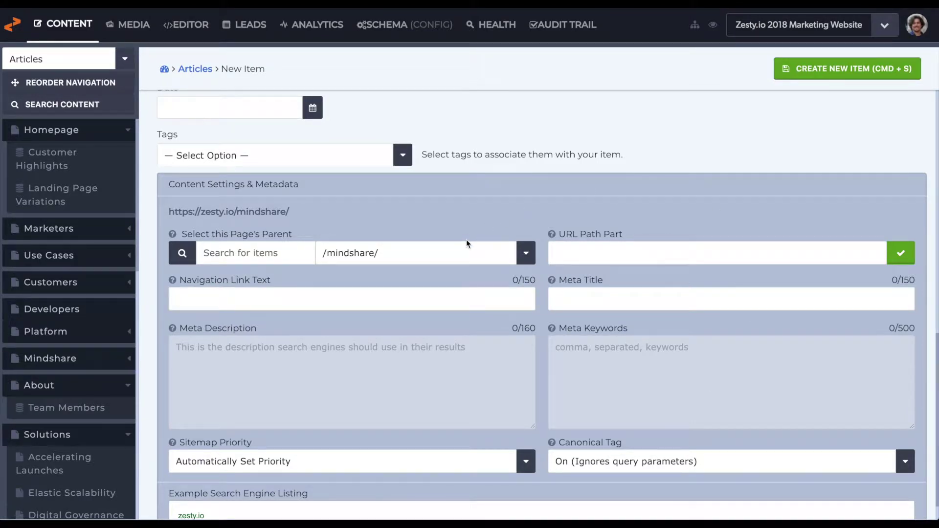
scroll(466, 239, up, 10)
scroll(465, 239, down, 6)
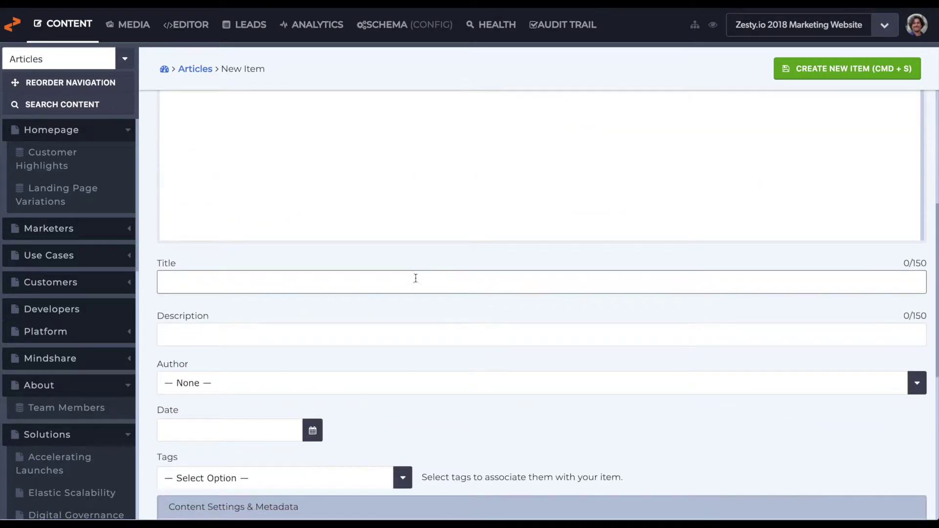
click(415, 279)
text(new art)
text(c)
text(icle)
Check the URL and metadata filled in from the title, and enter "My new blog article" as the article body.
scroll(541, 371, down, 2)
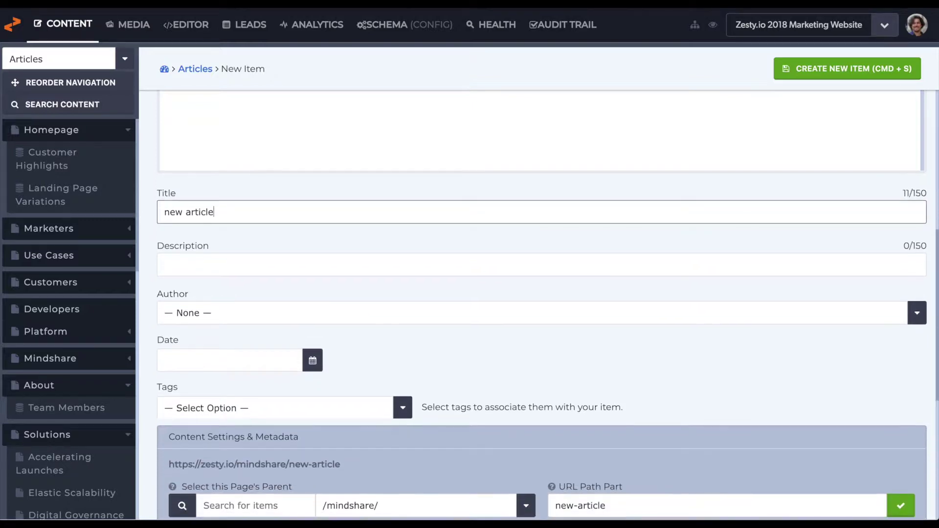
scroll(467, 324, down, 3)
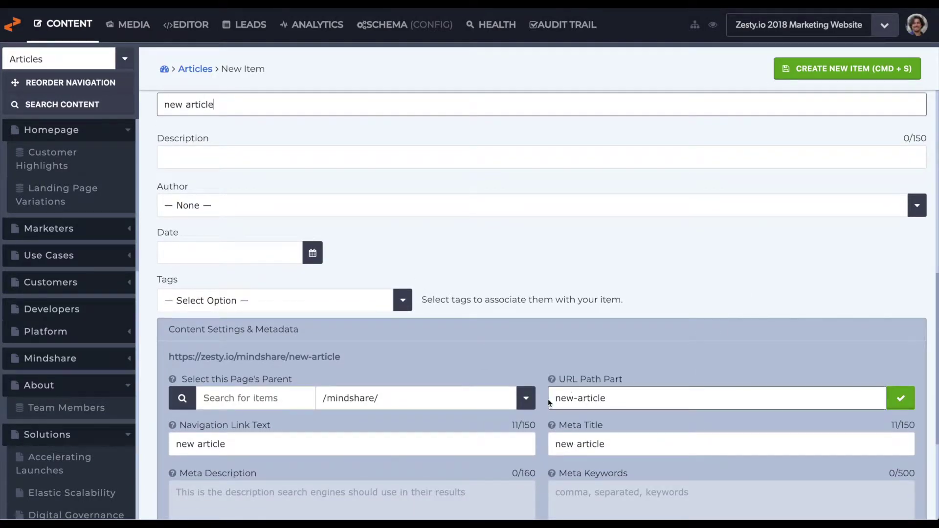
scroll(562, 397, up, 6)
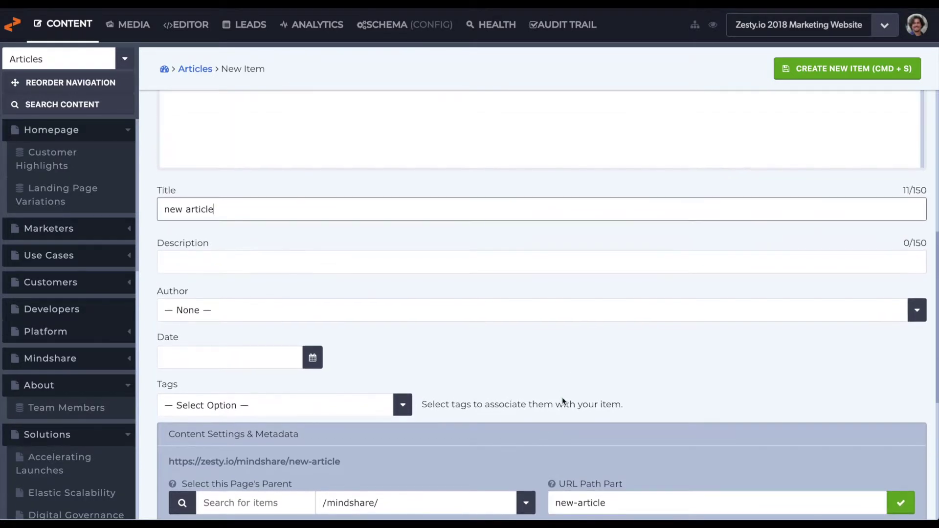
scroll(509, 201, up, 2)
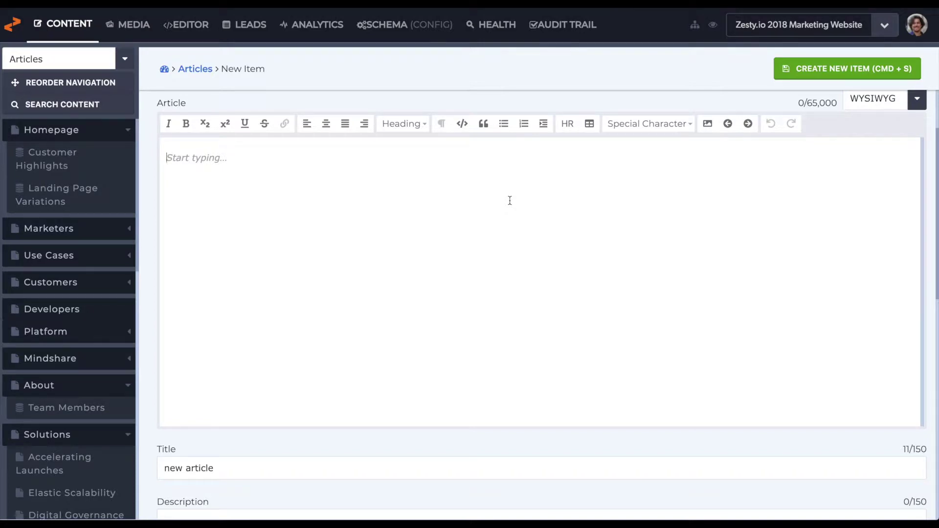
text(My new blog article)
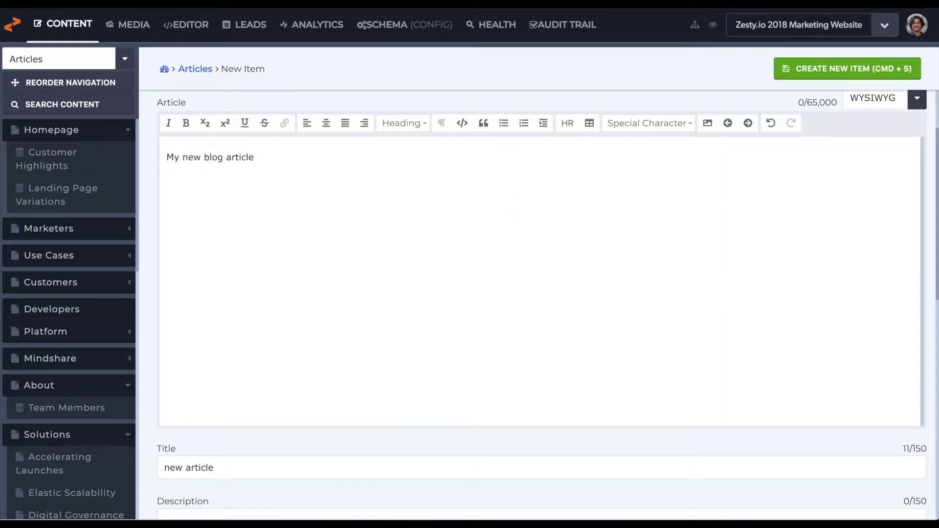
Append ". Custom if needed." to the article's meta description.
scroll(543, 303, down, 5)
scroll(446, 260, down, 5)
click(366, 342)
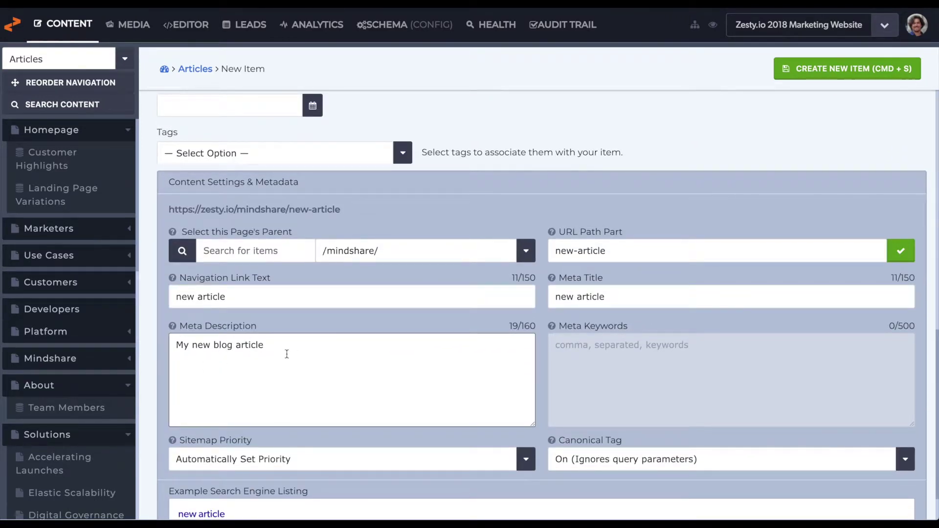
text(. Custom if needed.)
Set the article's date to 2019-01-07 and create the item.
scroll(325, 336, up, 4)
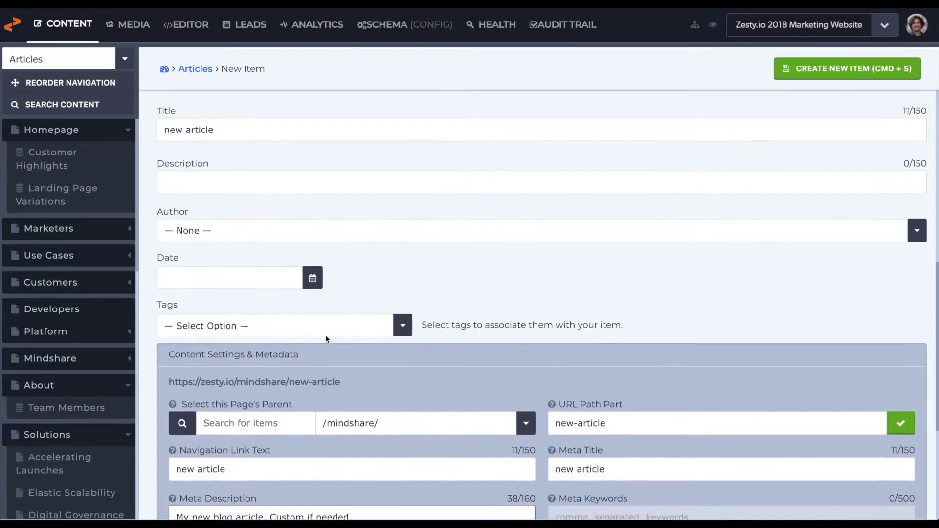
click(274, 288)
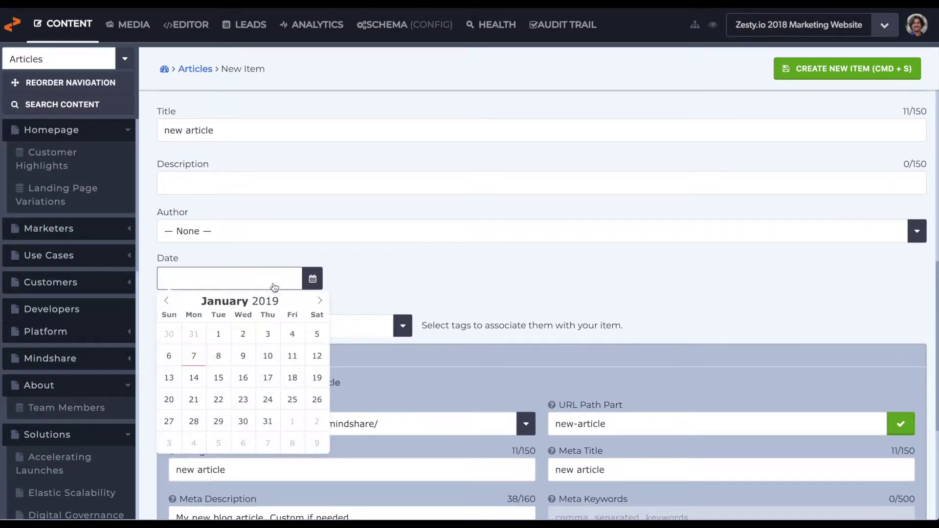
click(195, 352)
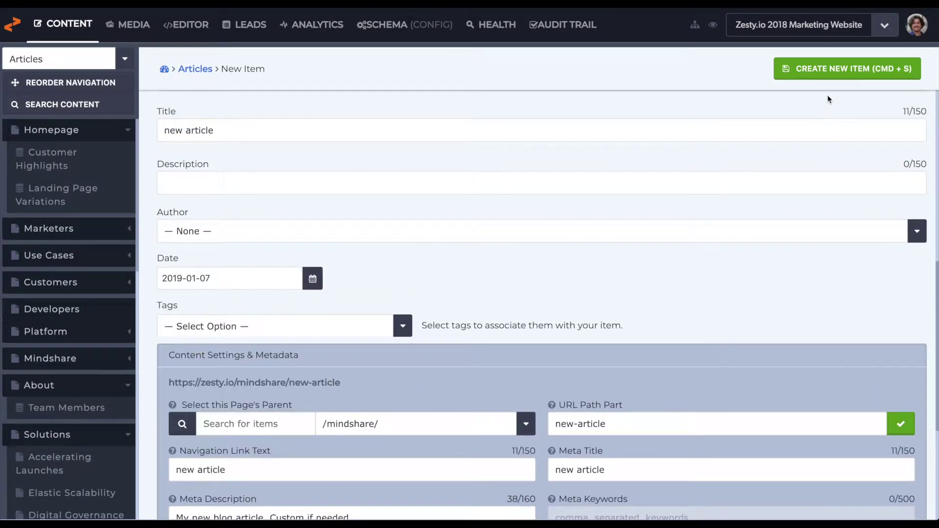
click(827, 76)
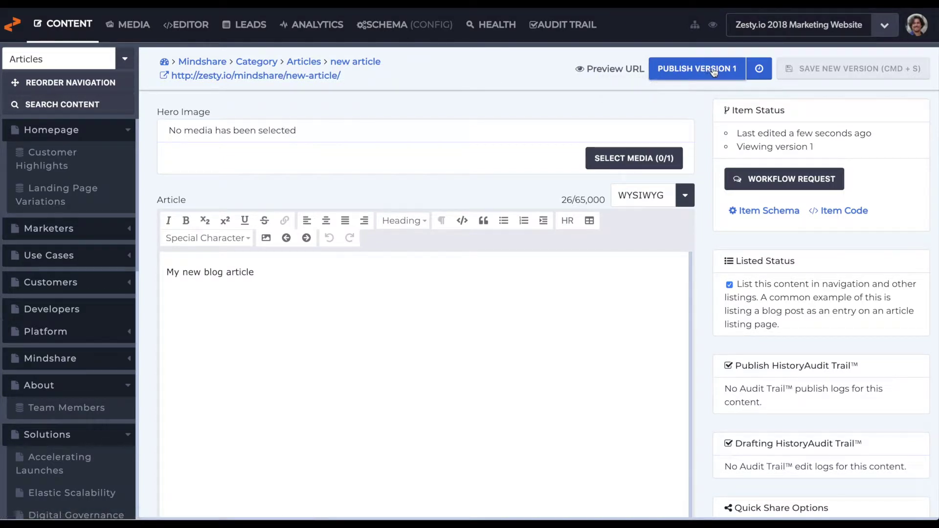
View the scheduled publishing options without scheduling, and publish version 1 of the article immediately.
click(759, 69)
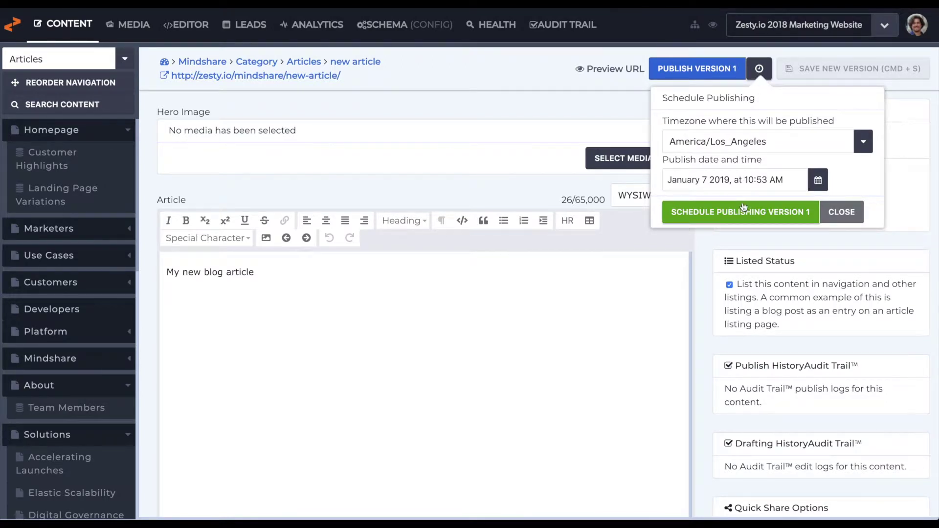
click(759, 71)
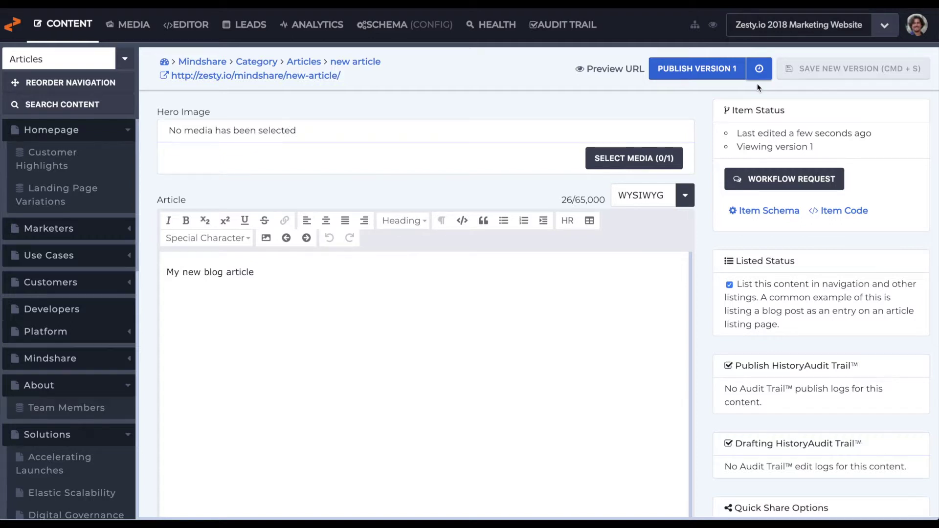
click(208, 238)
click(717, 76)
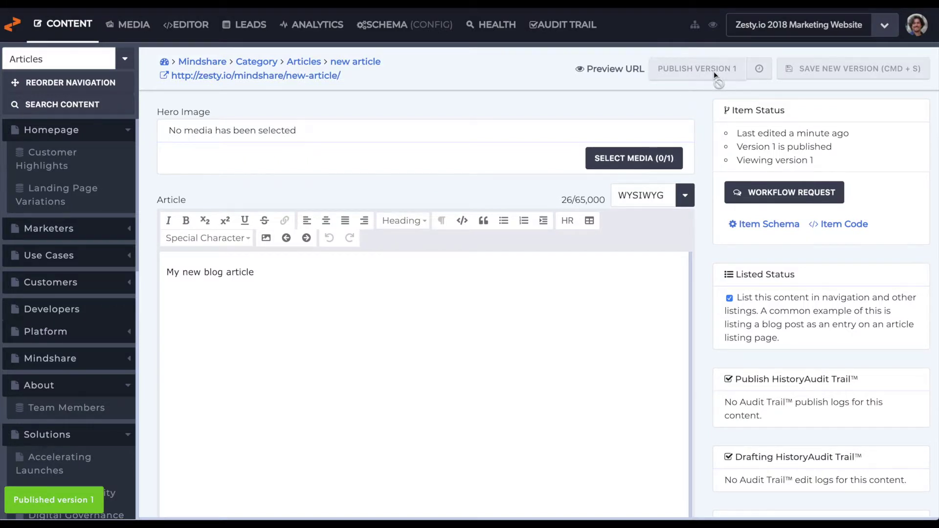
Append ". A new version." to the article body and save it as a new version.
click(326, 328)
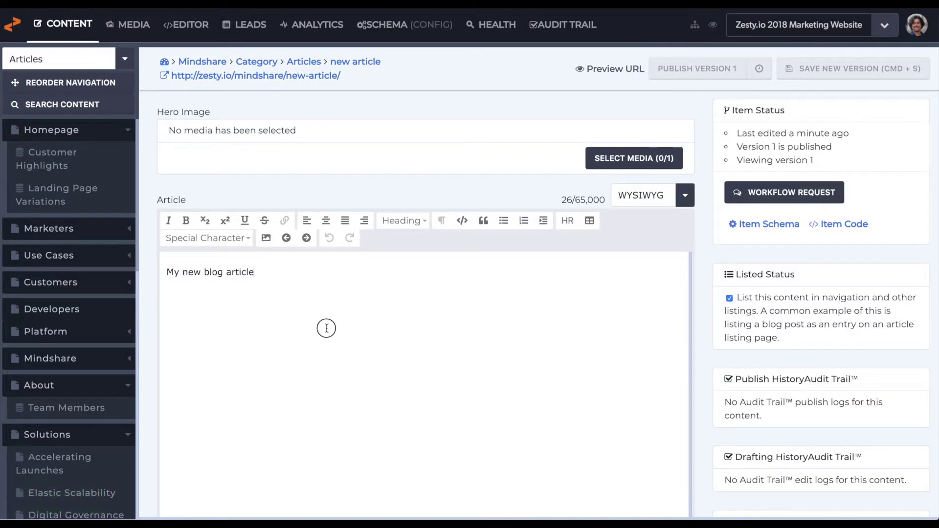
text(. a new version.)
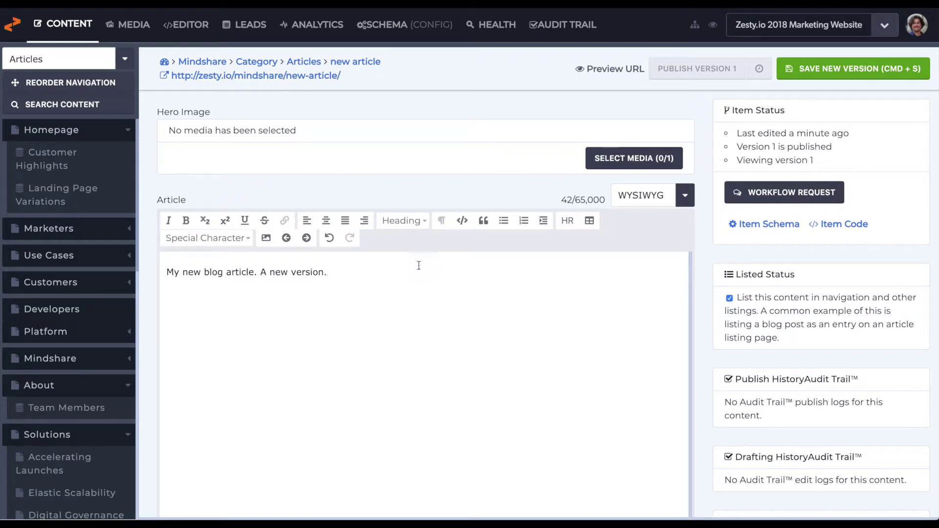
click(847, 77)
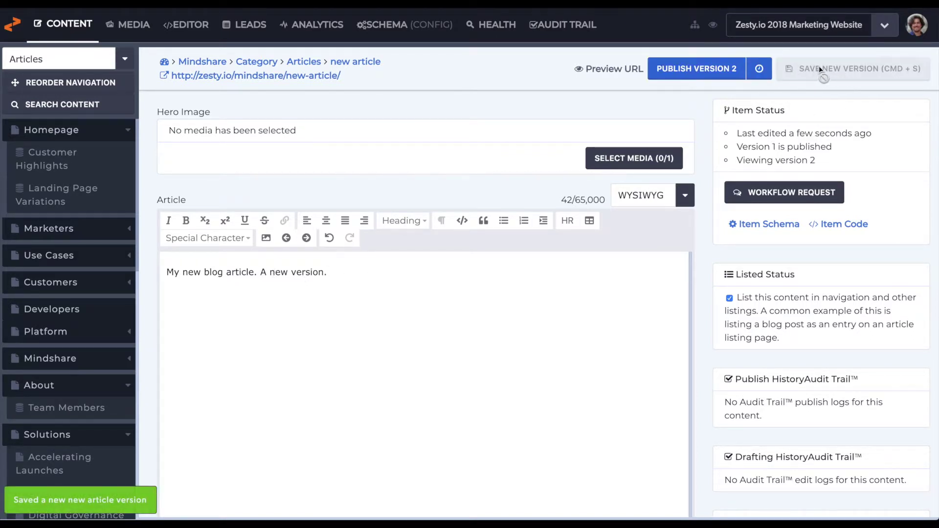
Publish version 2 of the article and check the published and viewed versions in the item status.
click(726, 71)
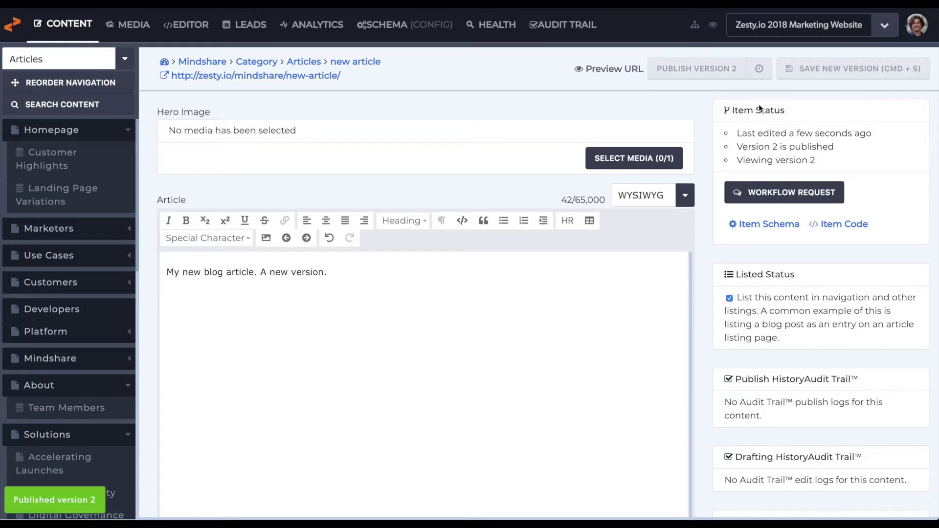
triple_click(757, 147)
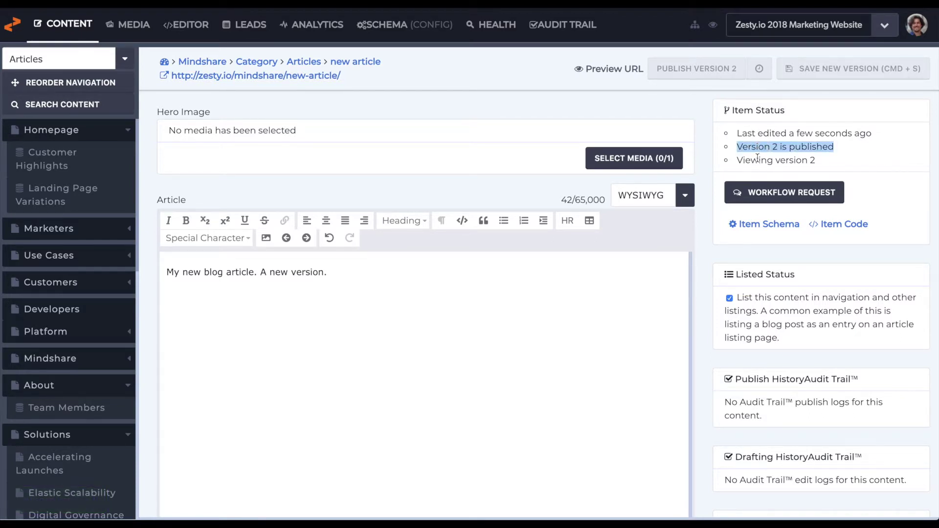
triple_click(757, 158)
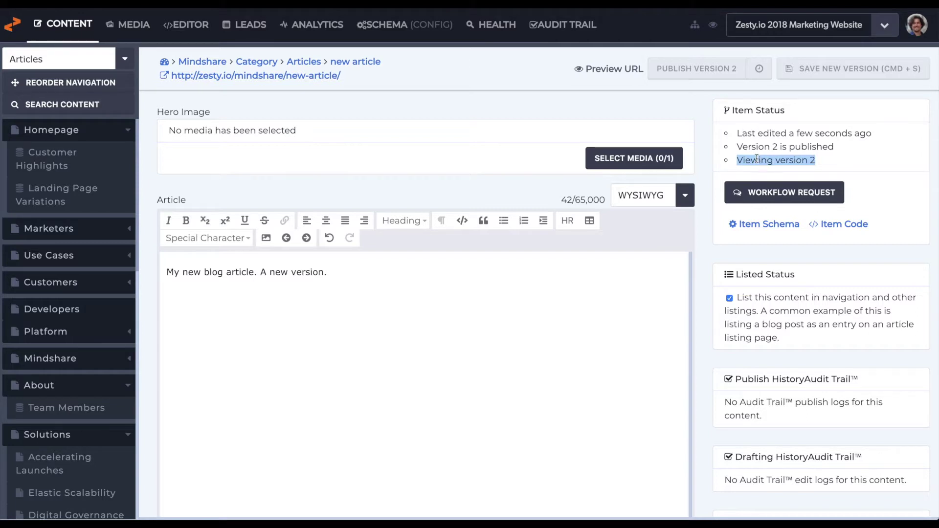
click(708, 216)
Switch the article body's editor to Markdown and turn its line into a heading with a leading "# ".
scroll(703, 225, down, 2)
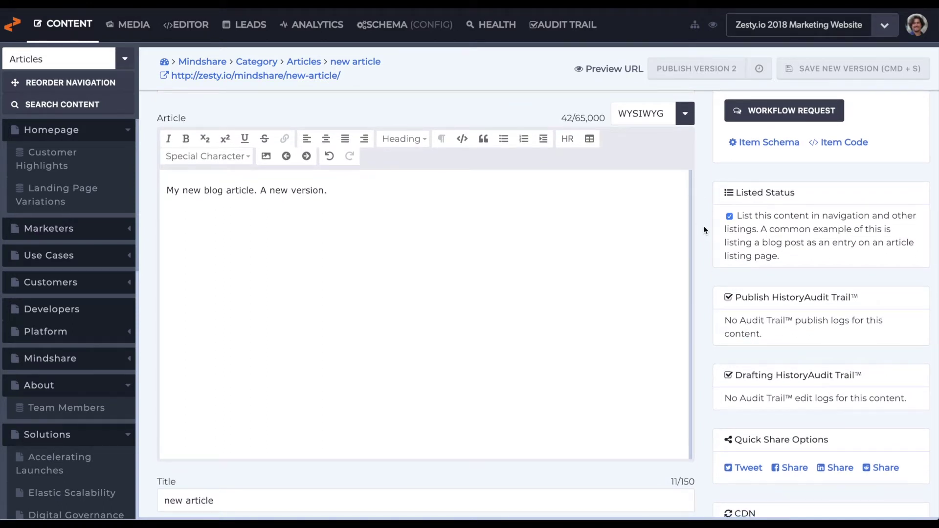
click(669, 121)
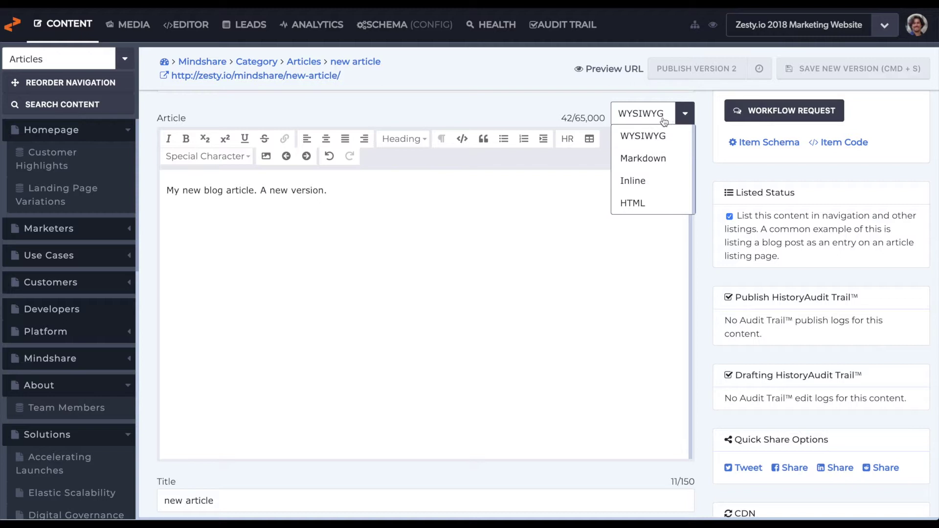
click(655, 157)
click(174, 142)
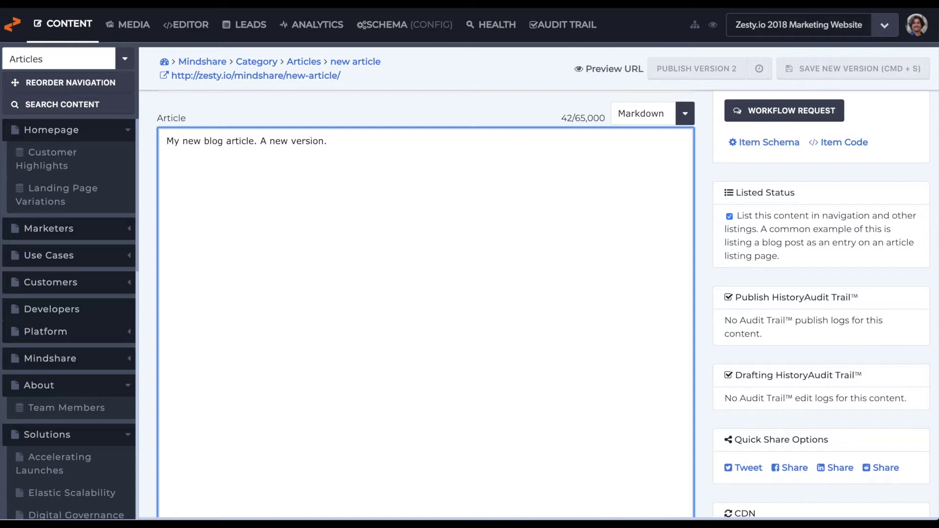
text(#)
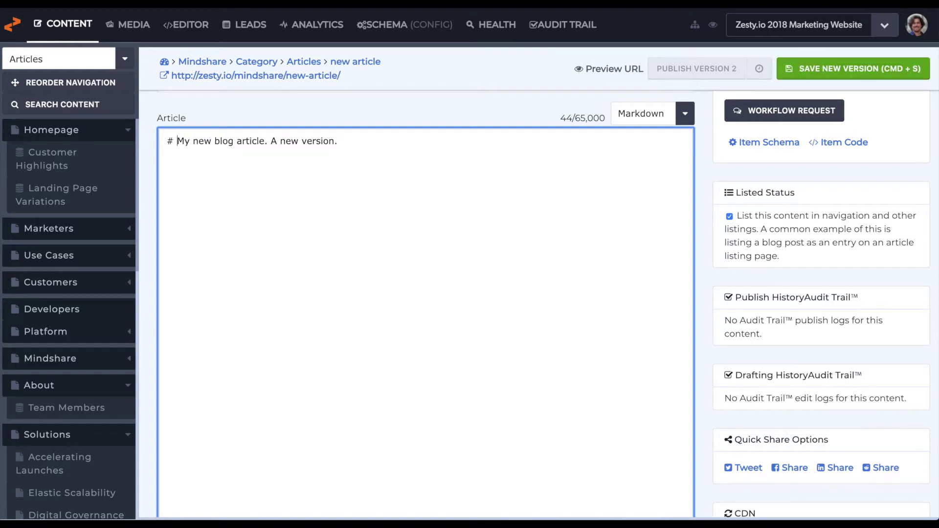
Move "A new version." out of the Markdown heading into its own paragraph below a blank line.
click(271, 140)
key(Return)
key(Return)
Switch the article body's editor to HTML and retype the end of the closing paragraph tag as "p>".
click(626, 118)
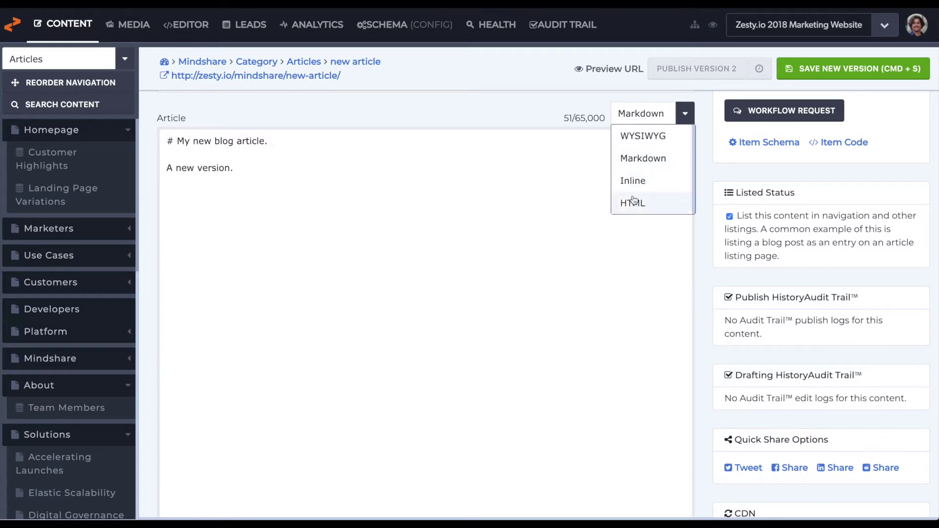
click(632, 202)
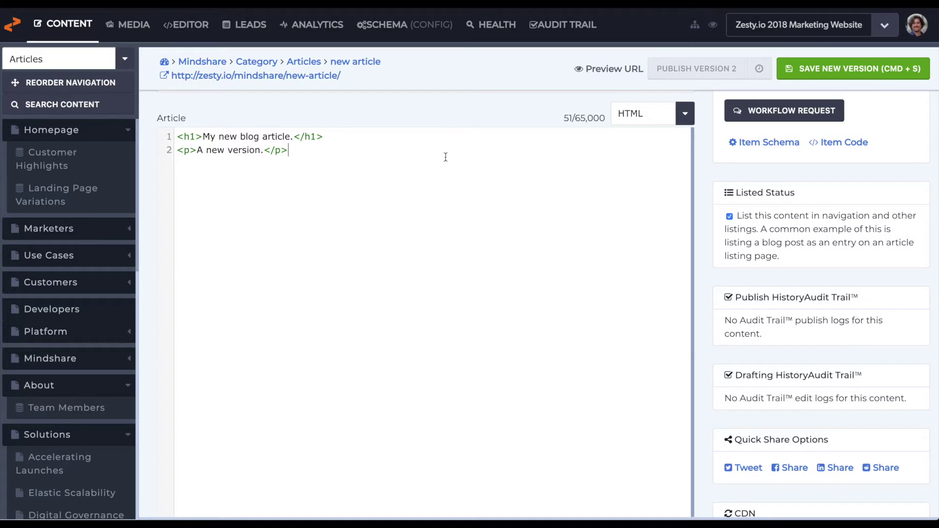
key(BackSpace)
key(BackSpace)
text(p>)
Switch the article body's editor to WYSIWYG and save the reformatted article as a new version.
click(663, 111)
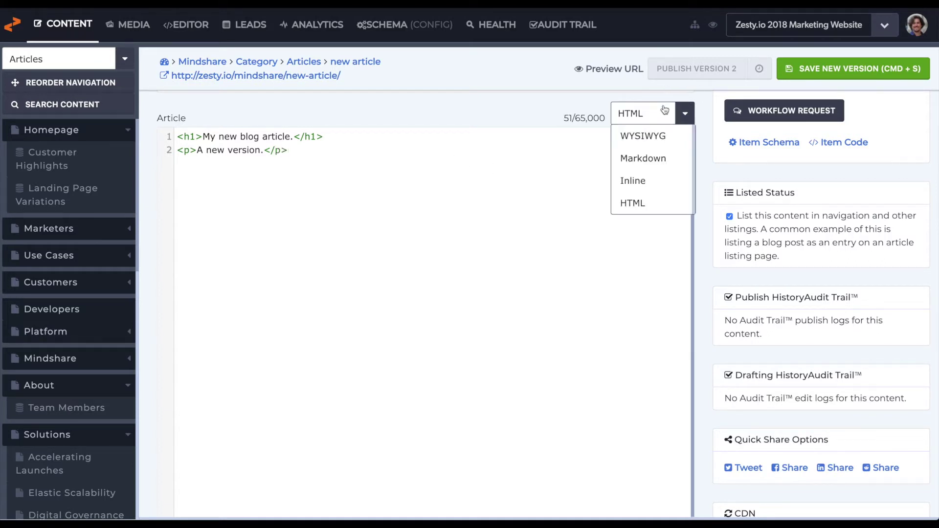
click(652, 133)
drag(328, 222, 236, 204)
click(252, 216)
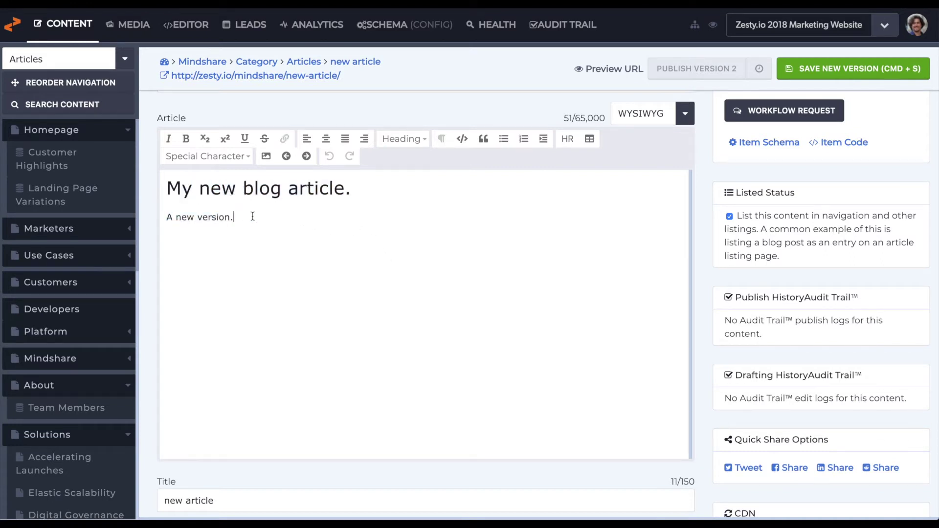
key(super+s)
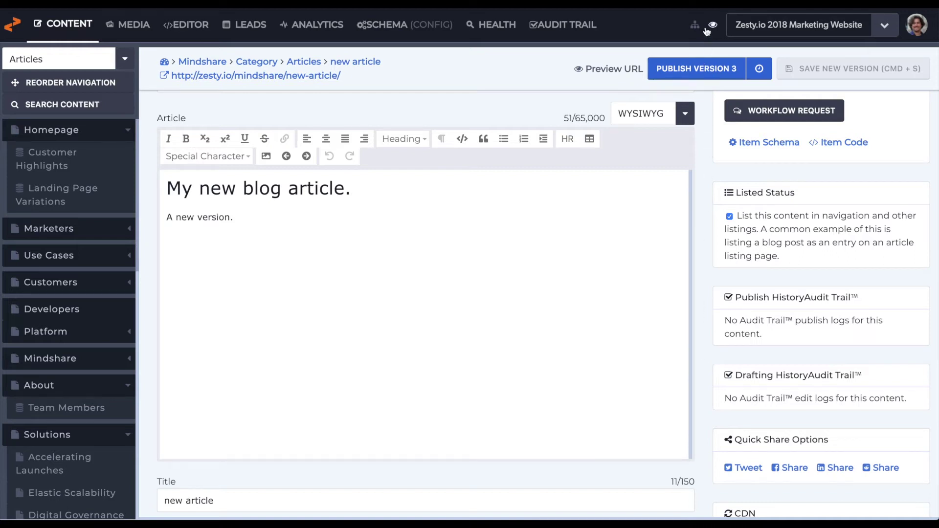
In the Team Members list under About, set "The Pensive" entry's sort order to 6, turn off its Pet toggle, and save all changes.
scroll(860, 224, down, 1)
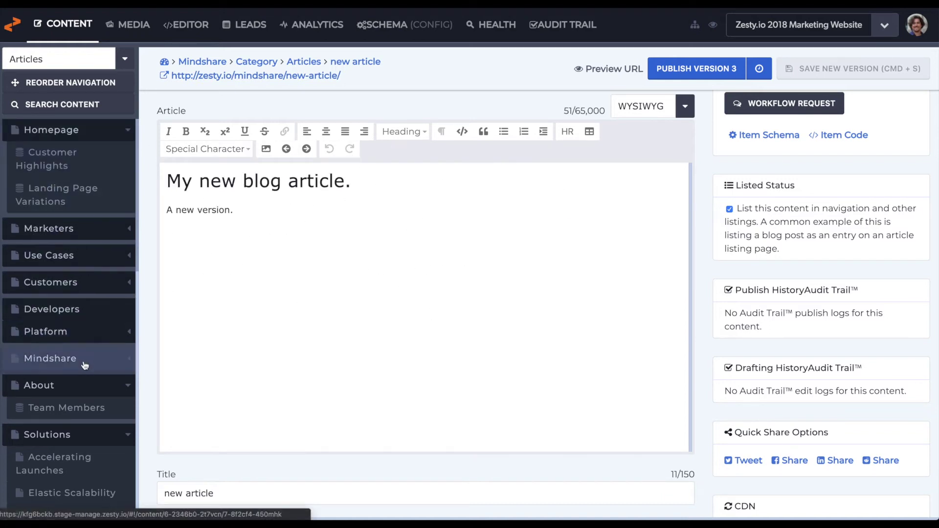
click(83, 408)
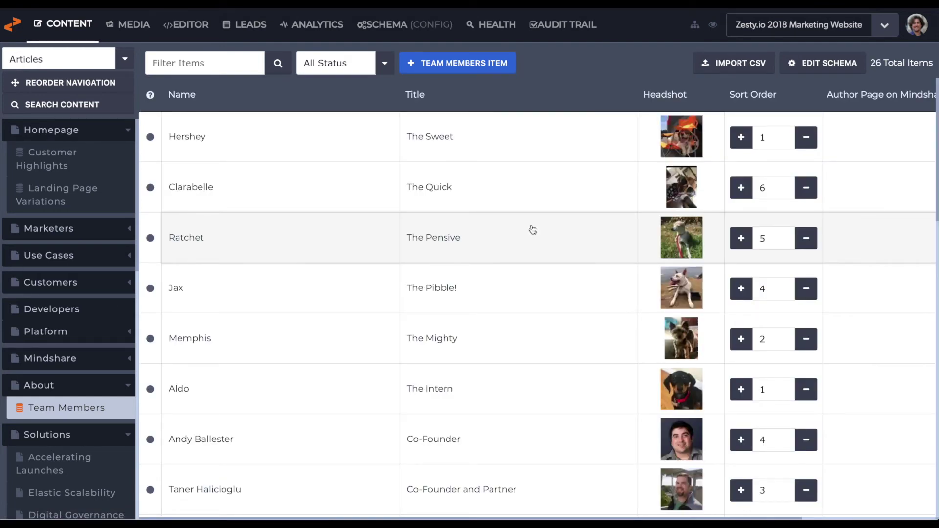
scroll(533, 229, right, 5)
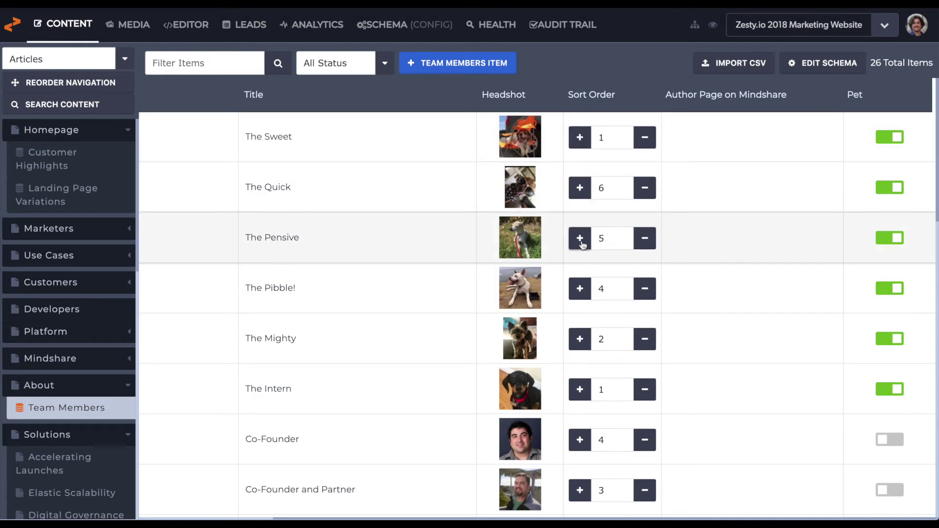
click(581, 239)
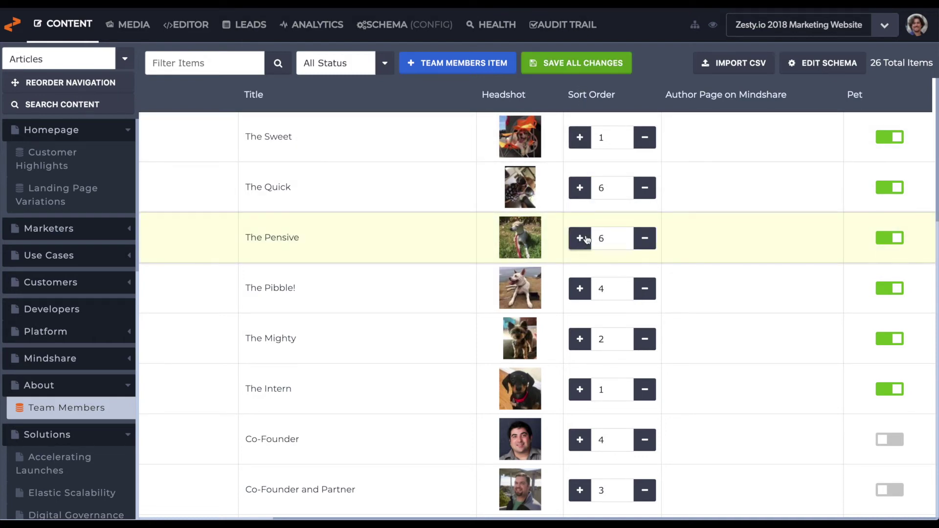
click(885, 239)
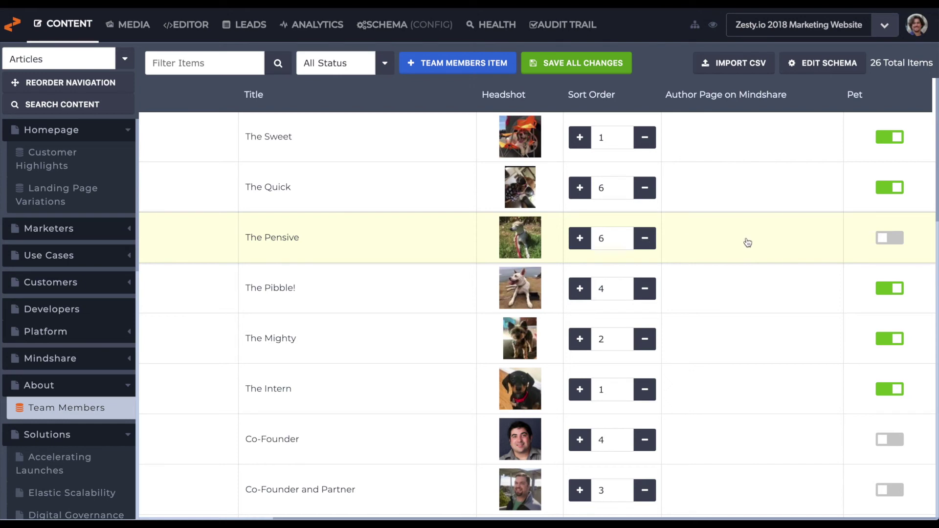
click(594, 72)
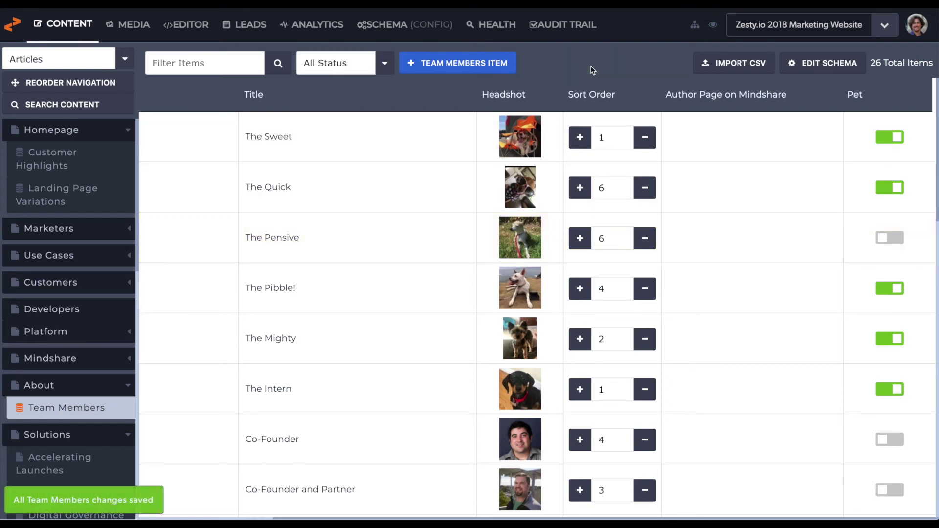